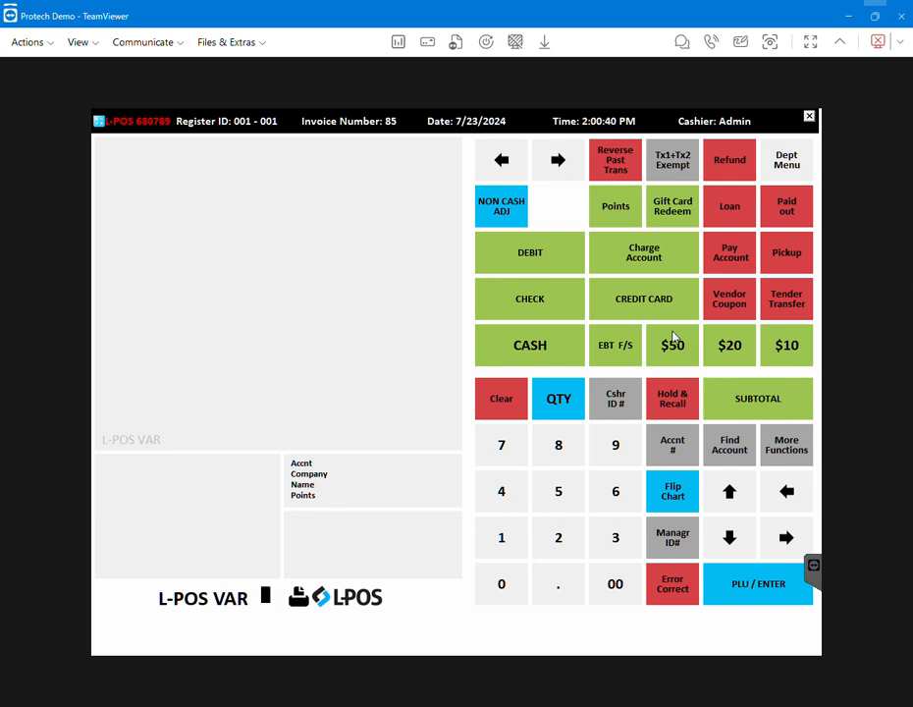
Show the department menu and enter UPC 04963406 to ring up Coca cola
click(800, 163)
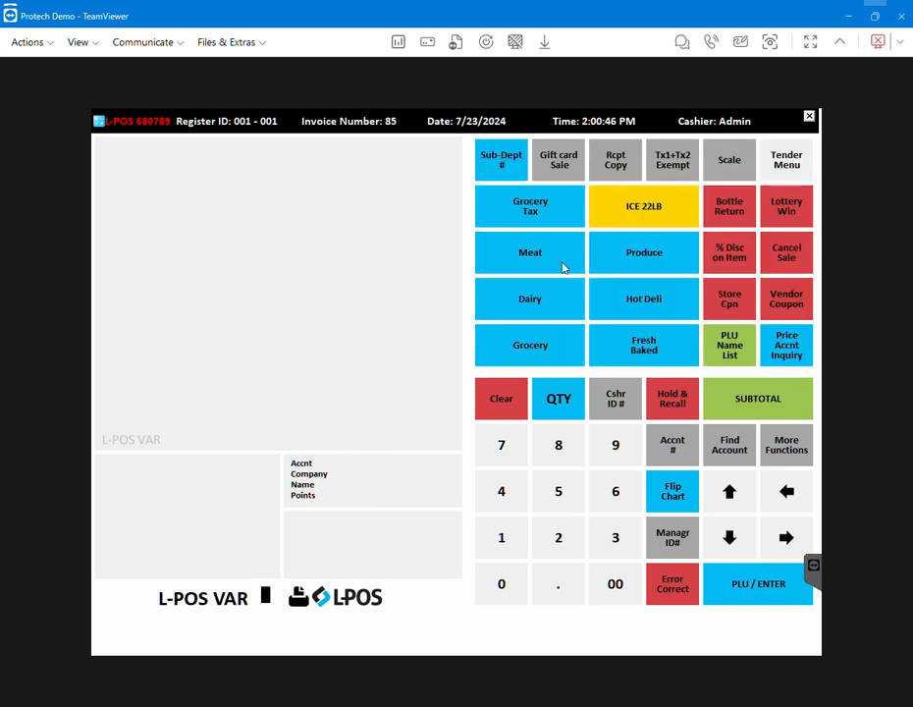
click(785, 162)
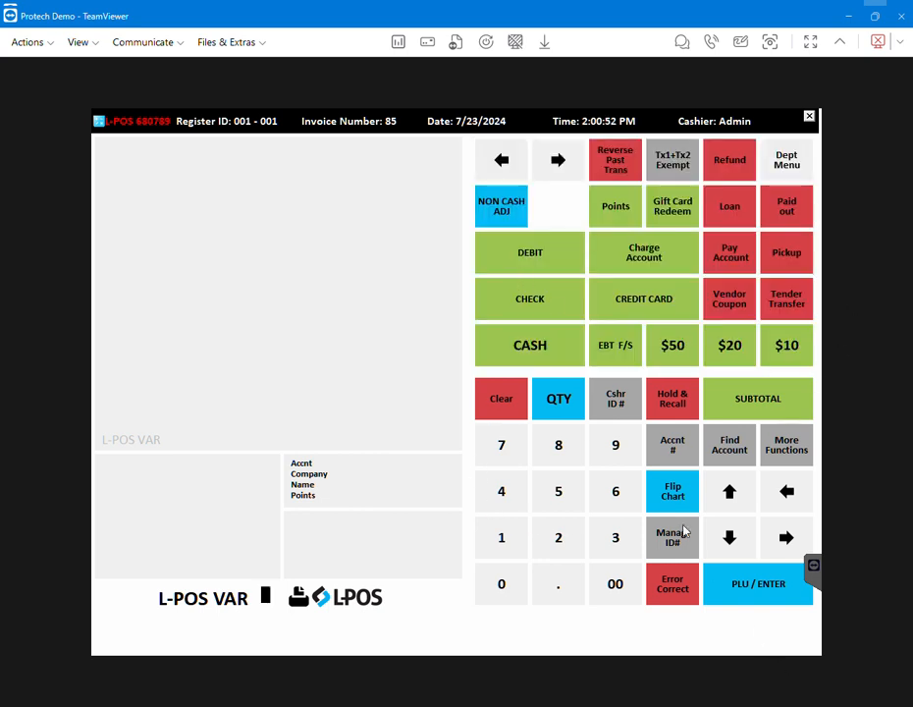
click(793, 169)
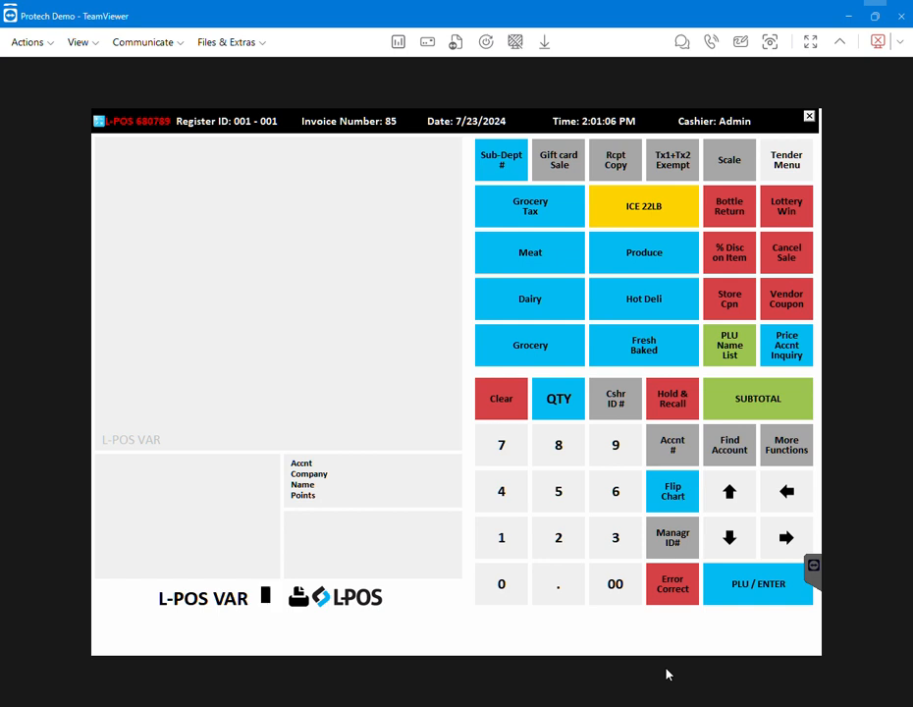
text(04963406)
key(Return)
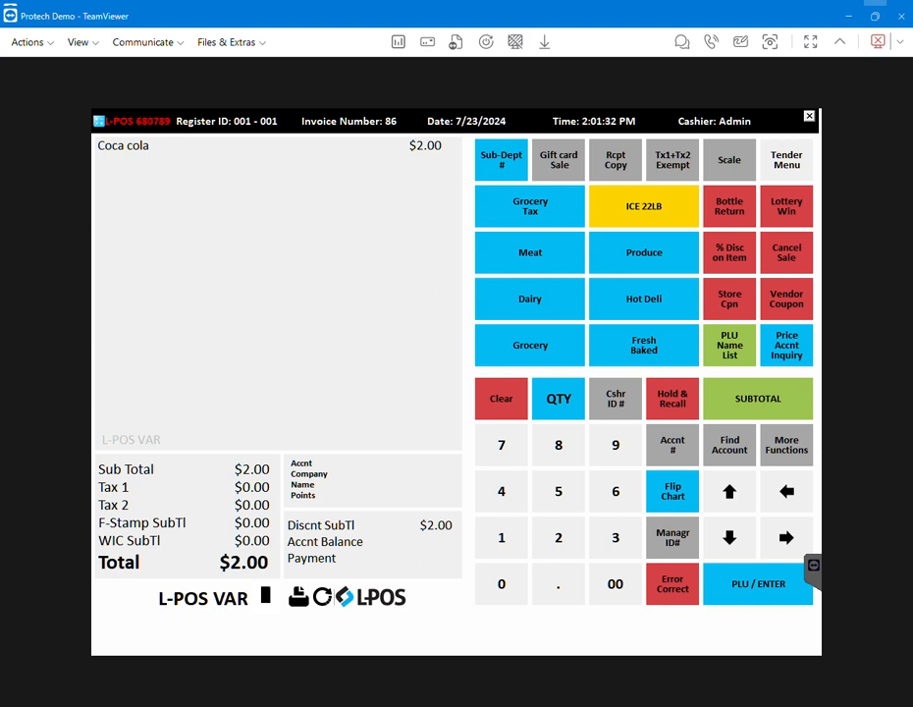
Ring up loose apples by entering PLU 2542
click(558, 537)
click(556, 494)
click(504, 493)
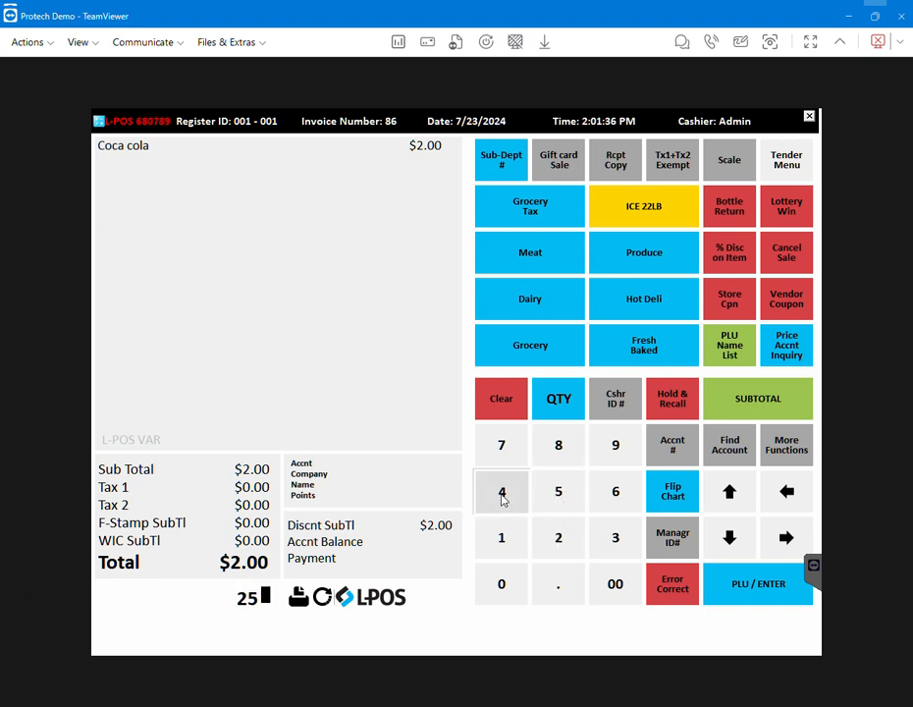
click(558, 537)
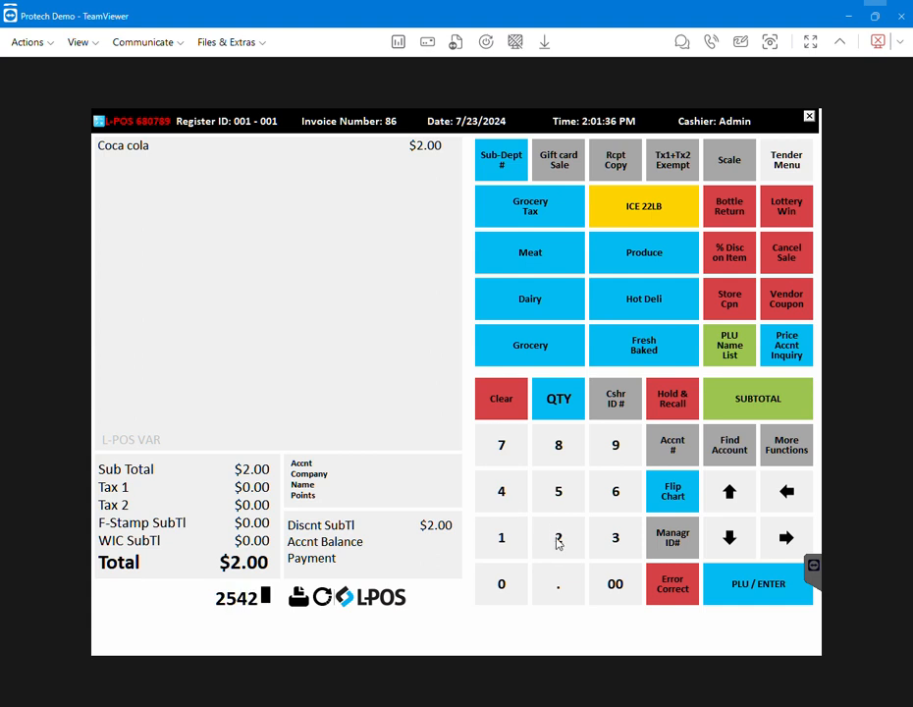
click(758, 586)
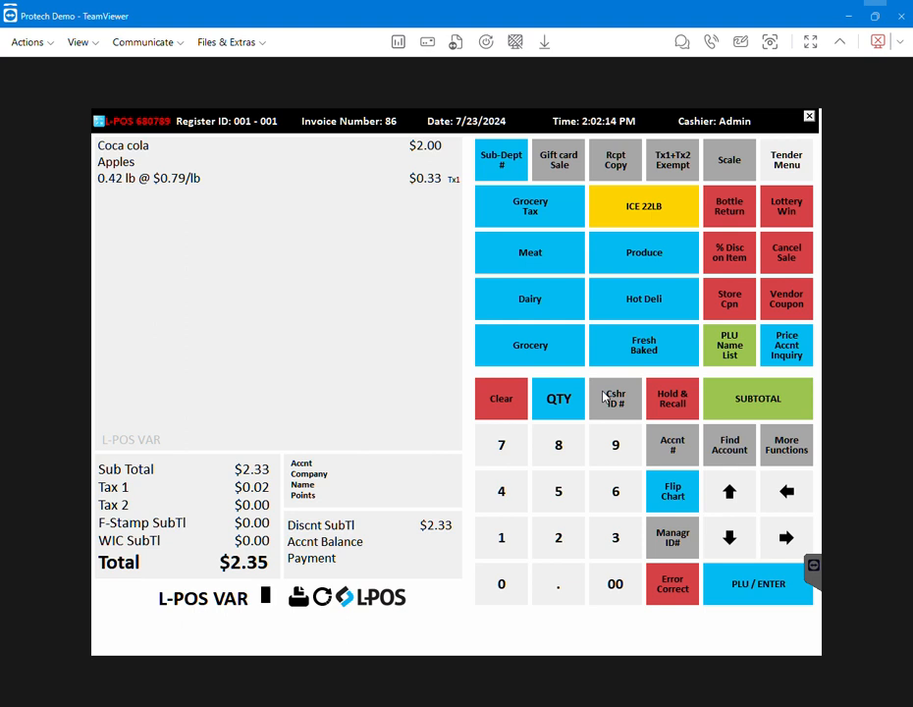
Add a 22 lb ice item, then ring up $2. in the Grocery Tax department
click(663, 213)
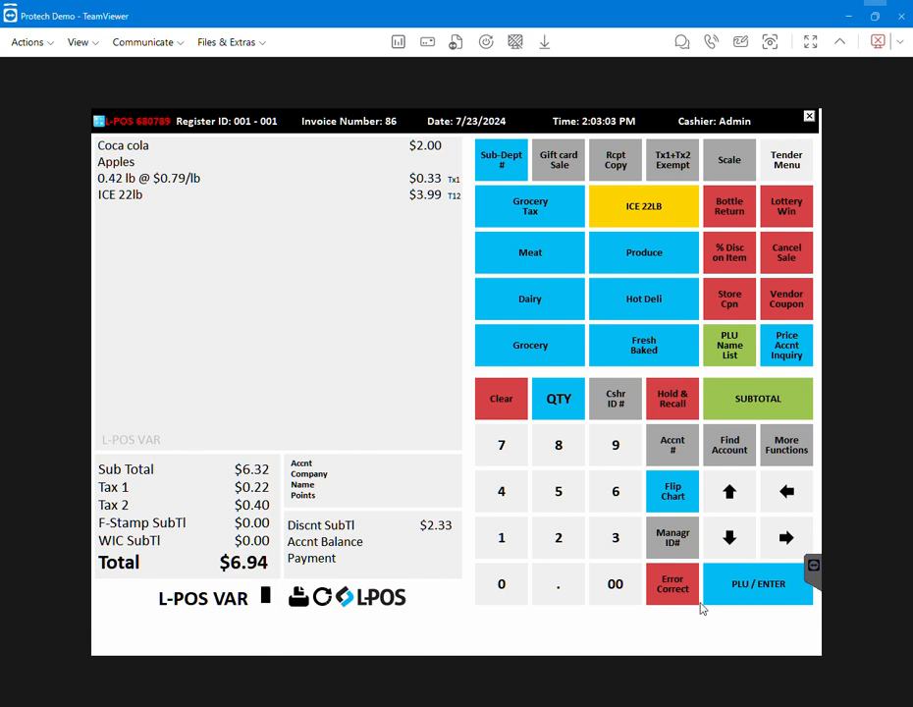
click(561, 541)
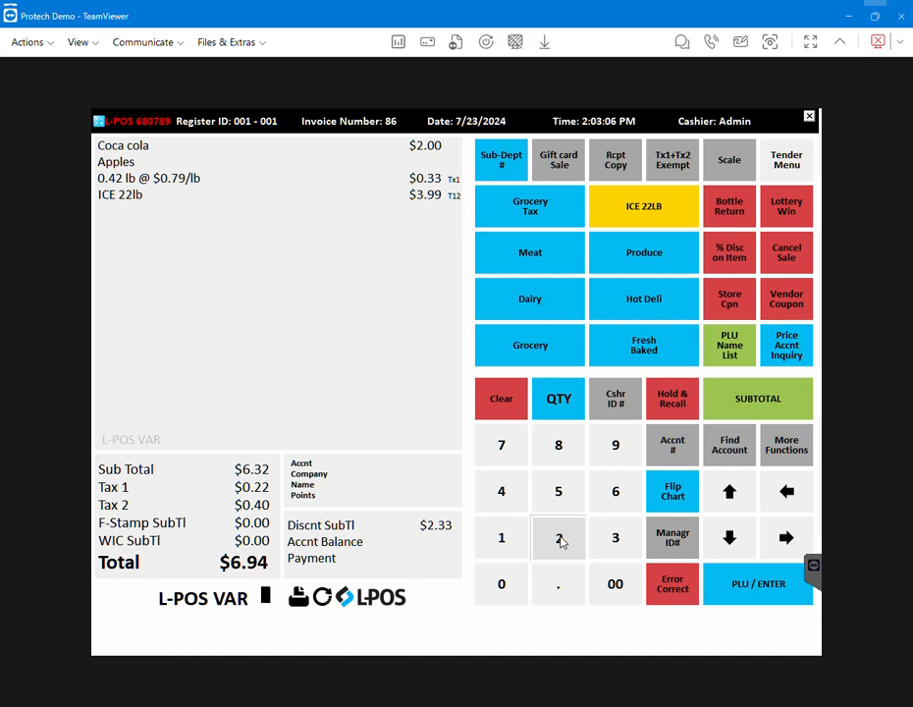
click(562, 587)
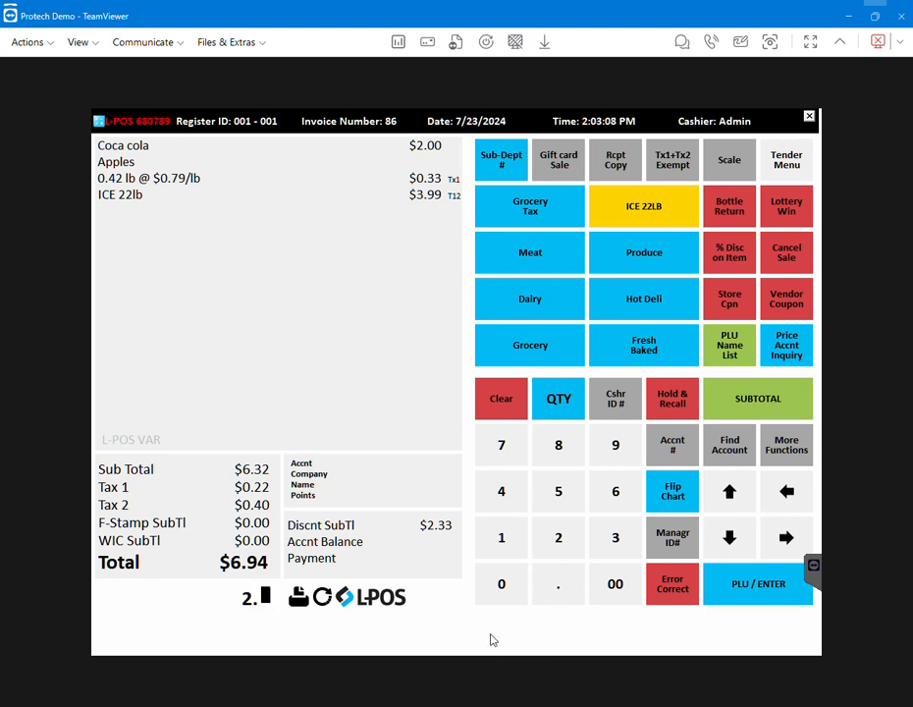
click(565, 213)
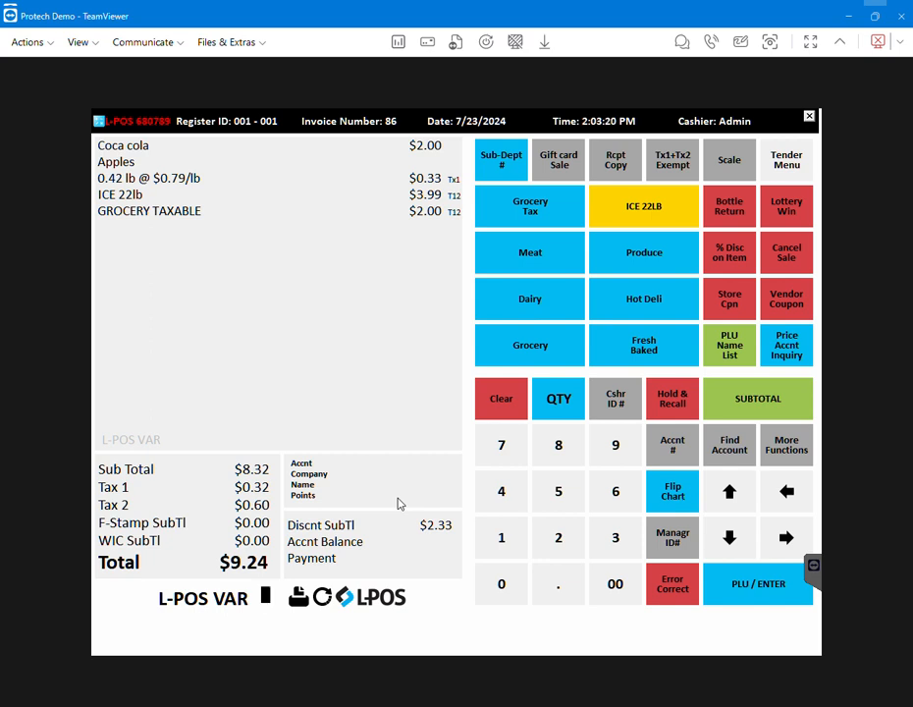
Ring up $4.5 in the Meat department
click(506, 490)
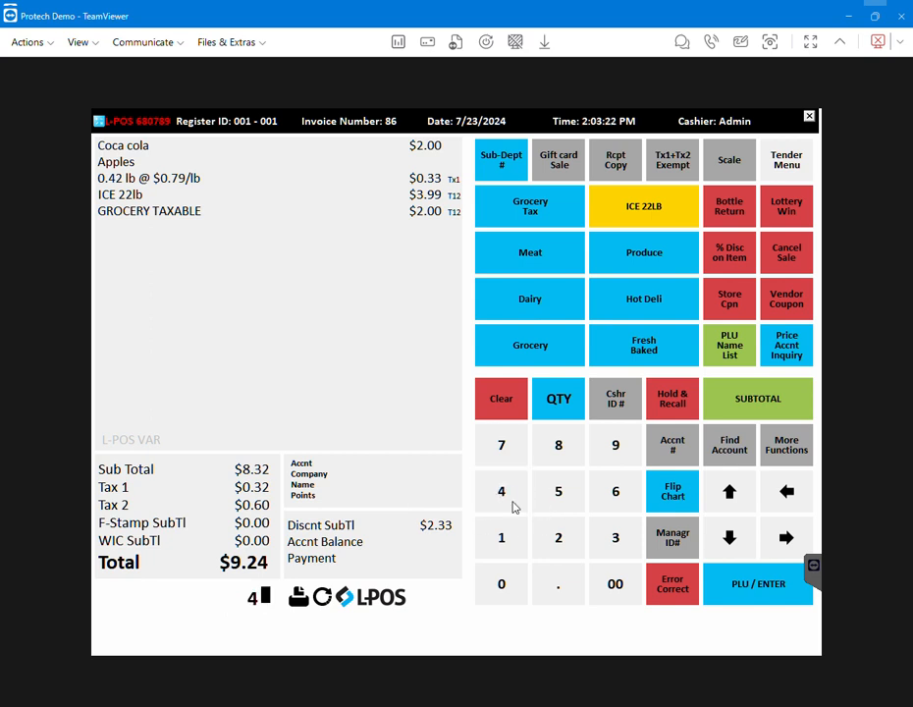
click(560, 589)
click(560, 503)
click(541, 246)
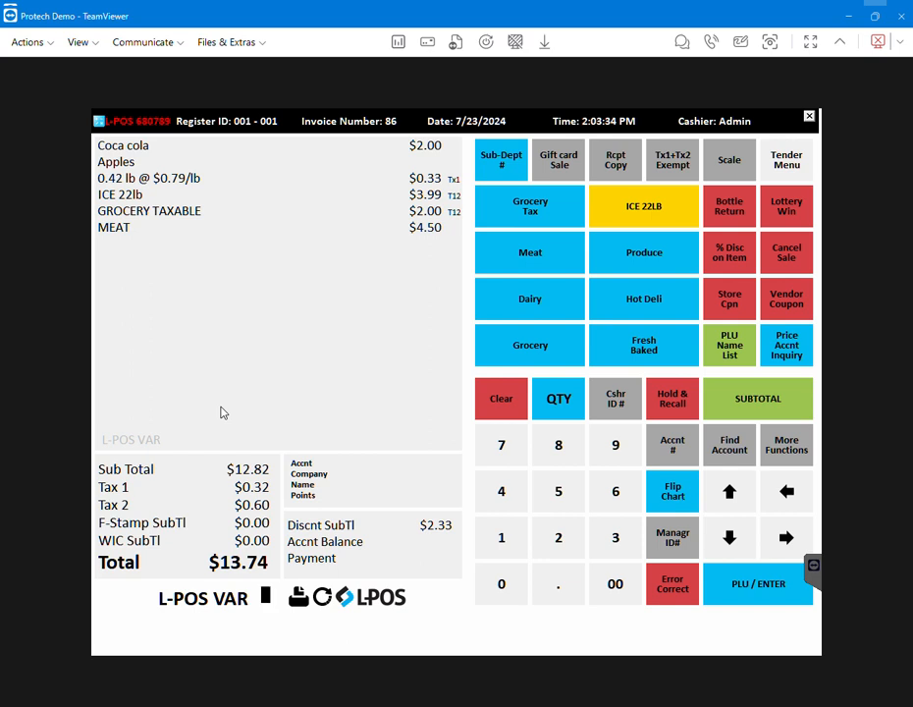
Search the PLU name list for APPL and add the McIntosh apples 5 lb item
click(739, 360)
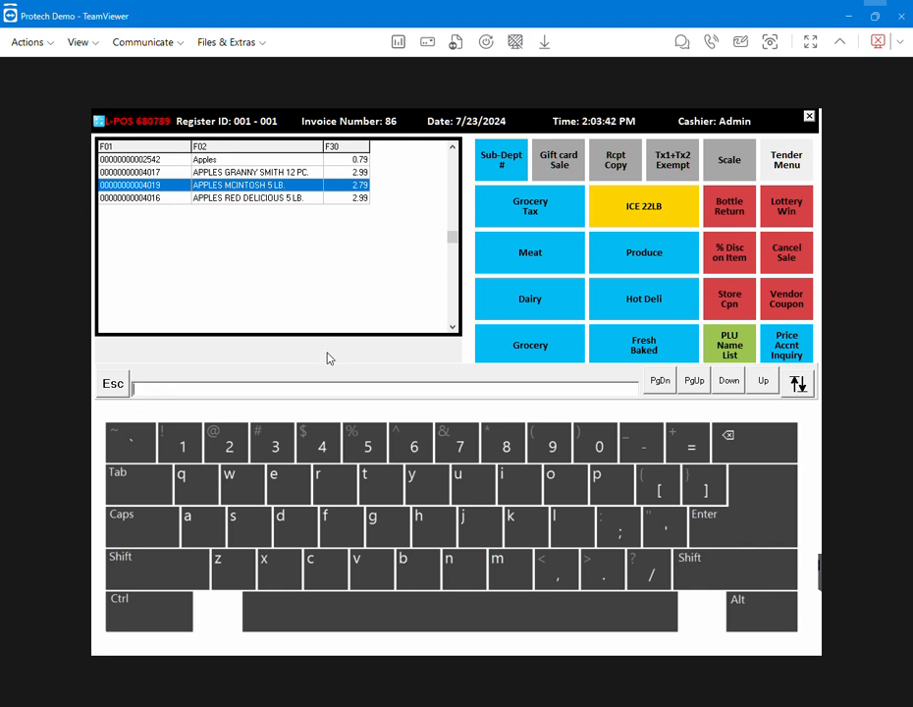
text(APPL)
click(745, 530)
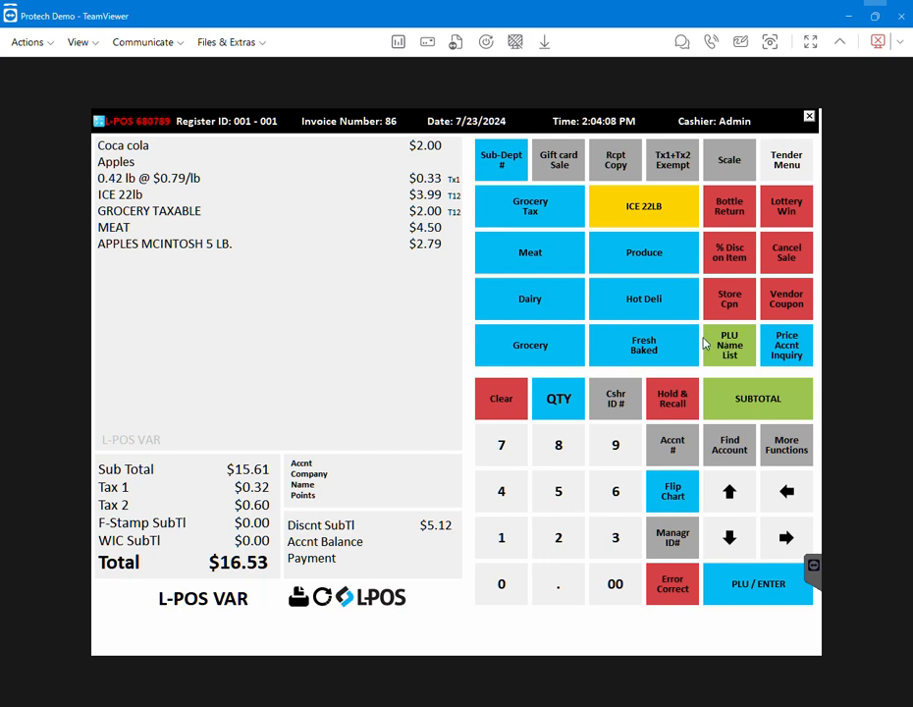
Open the flip chart, go to the fresh fruit page and add yellow bananas
click(673, 503)
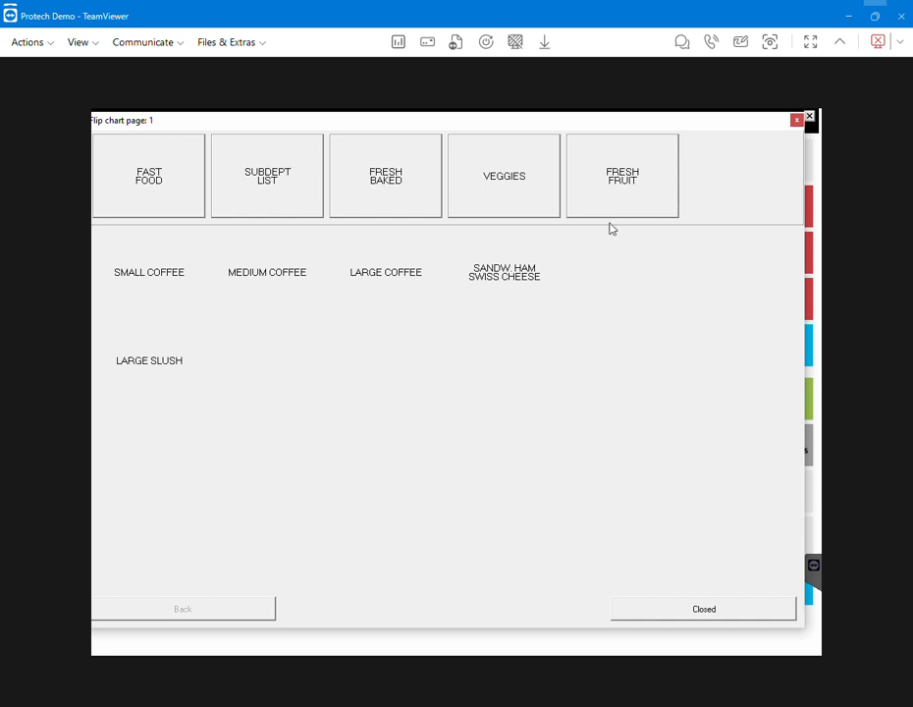
click(510, 195)
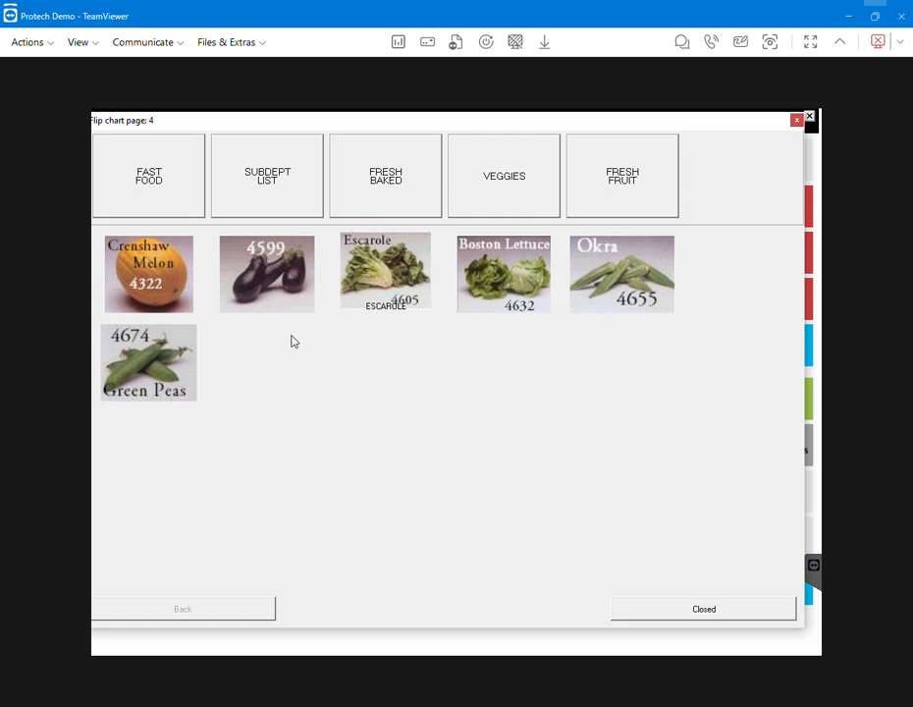
click(624, 190)
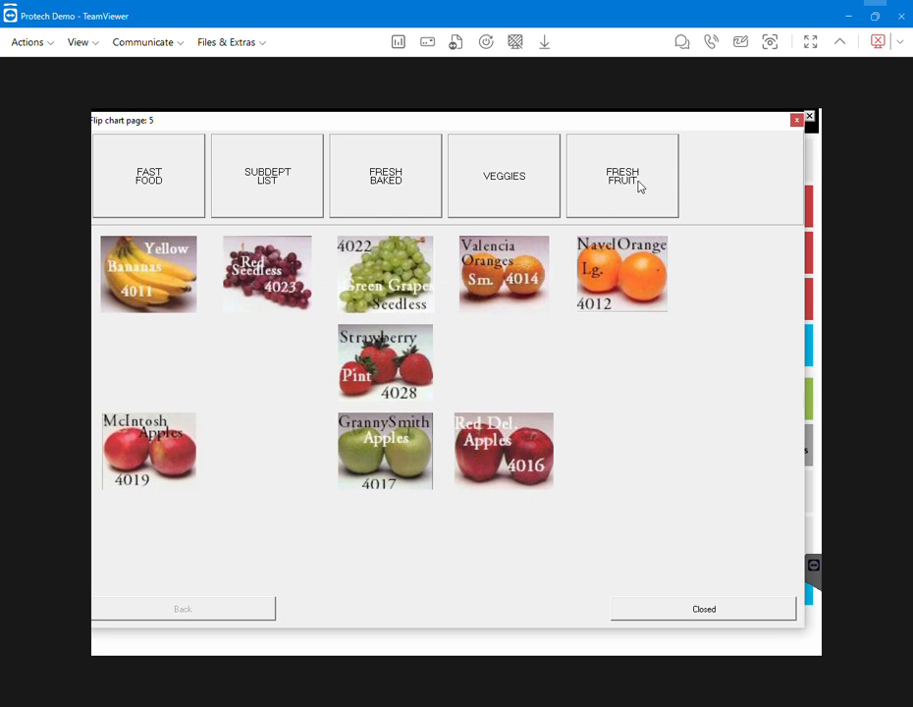
click(170, 286)
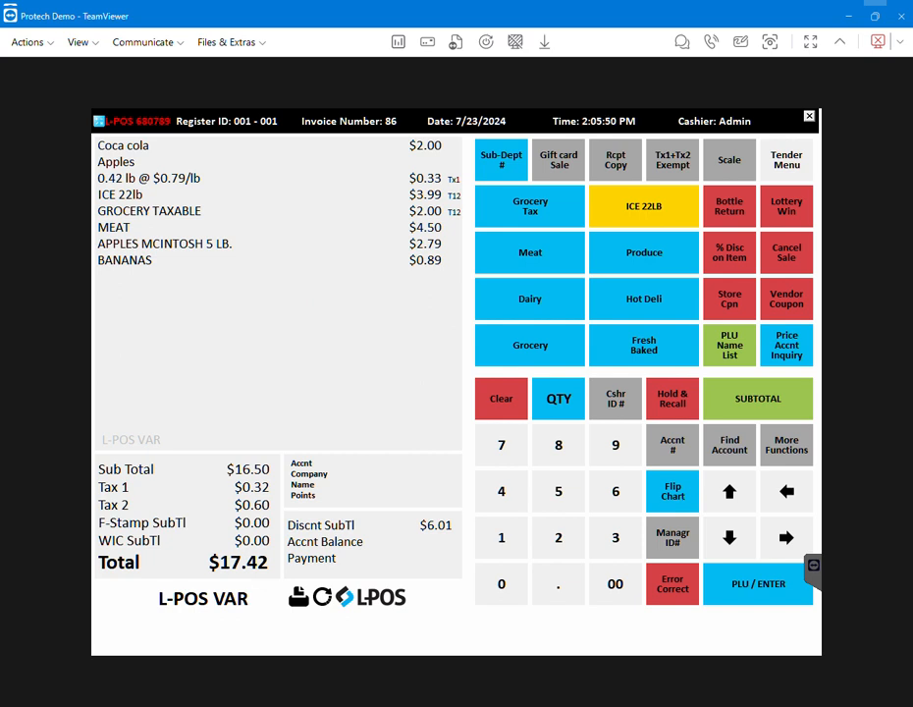
Ring up $2. in the Dairy department
click(559, 545)
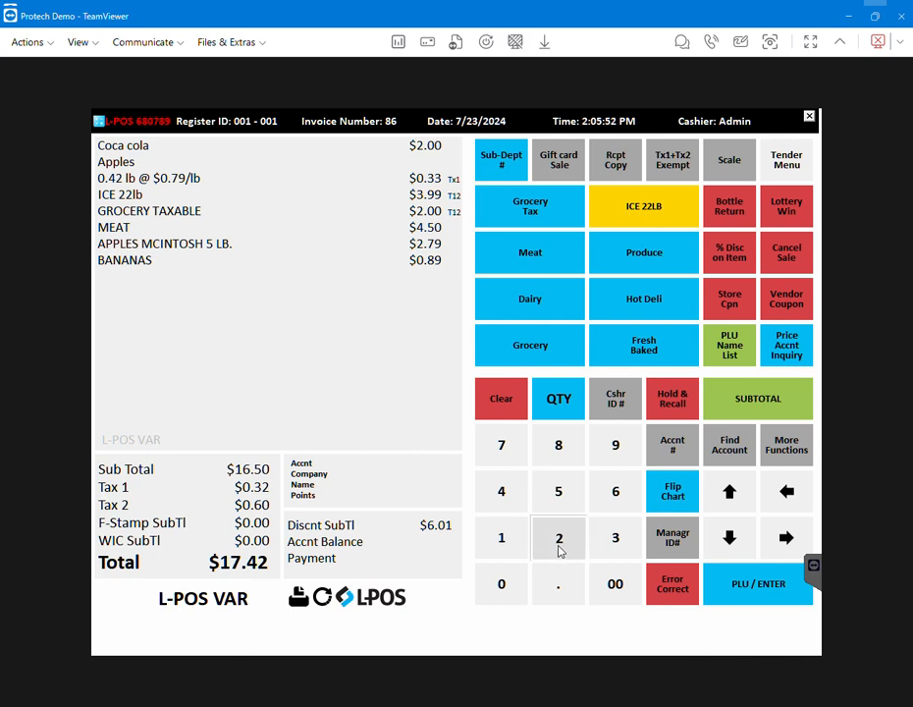
click(559, 587)
click(528, 300)
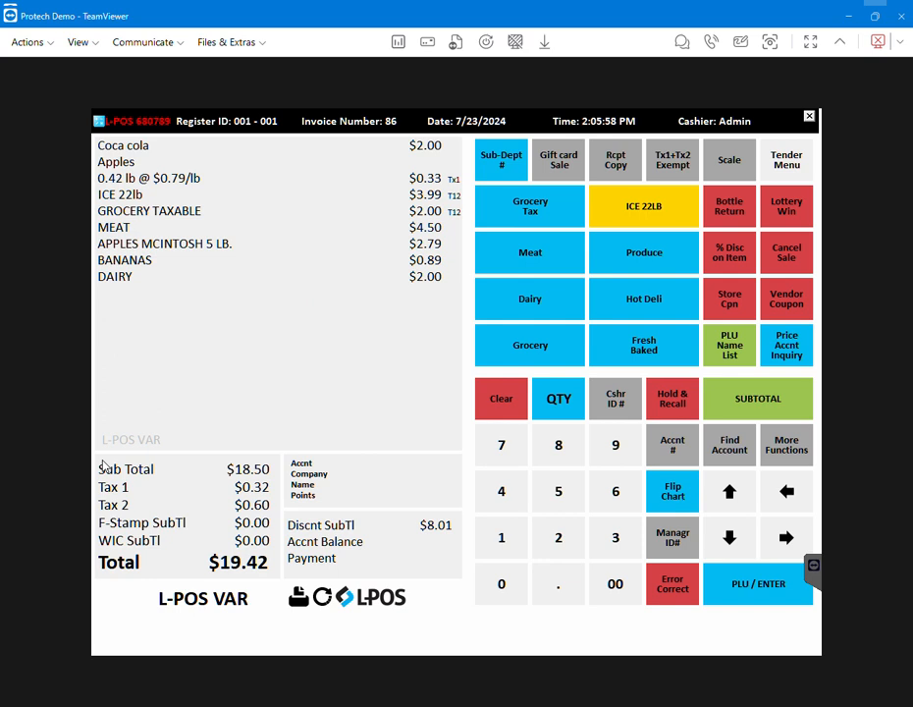
click(678, 493)
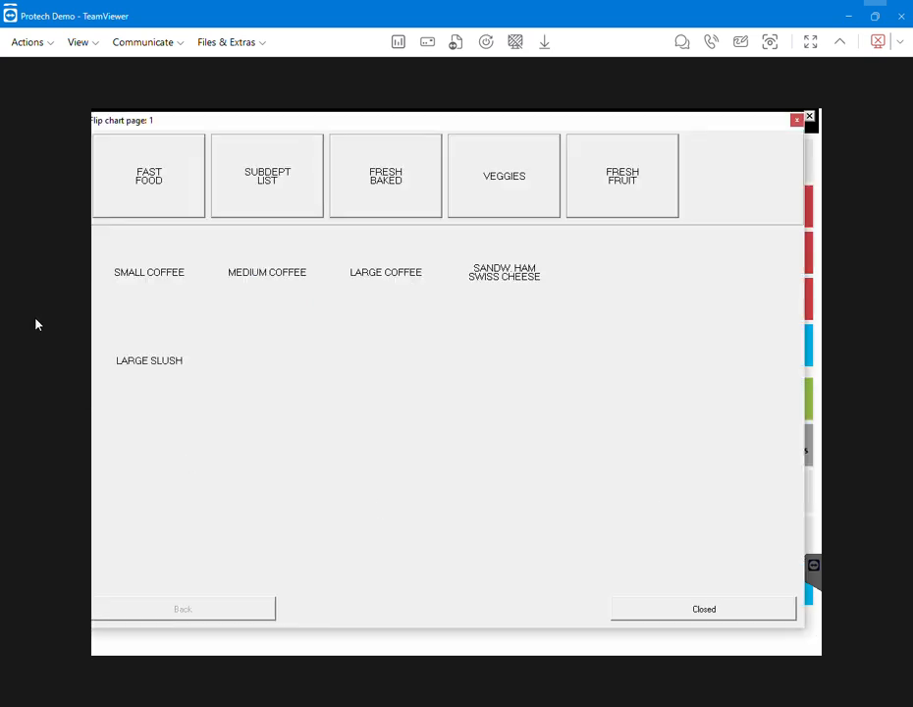
click(495, 181)
click(627, 179)
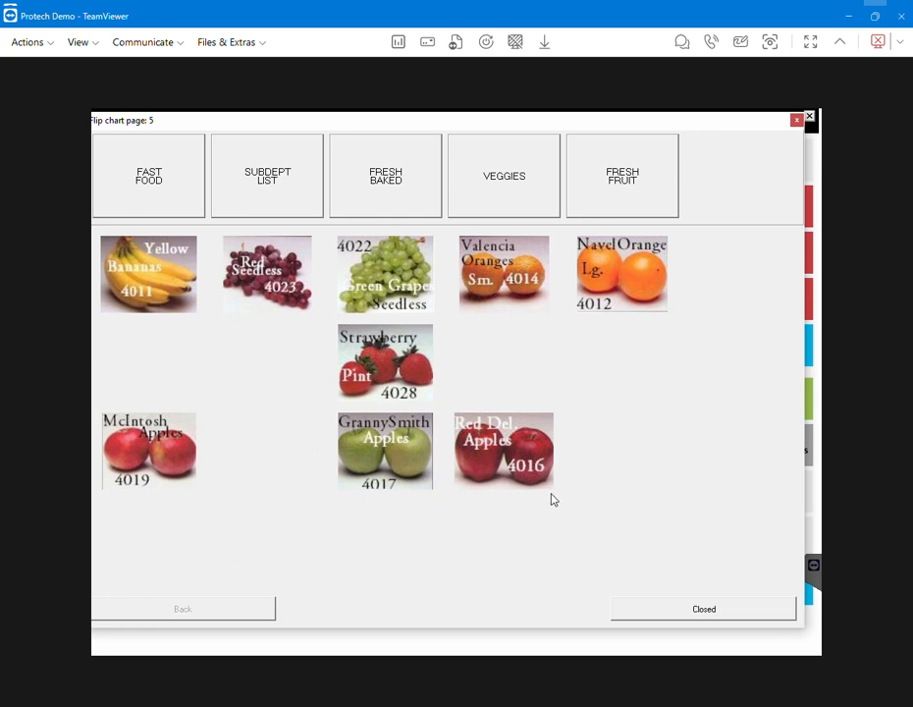
click(747, 609)
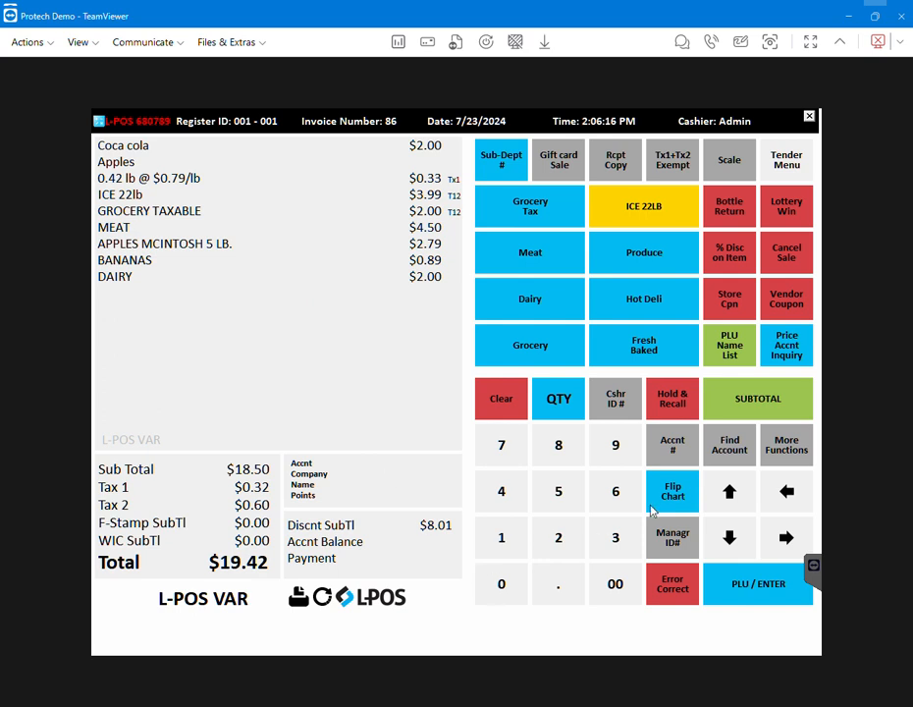
Try to add the test item by searching the PLU name list for TES
click(732, 346)
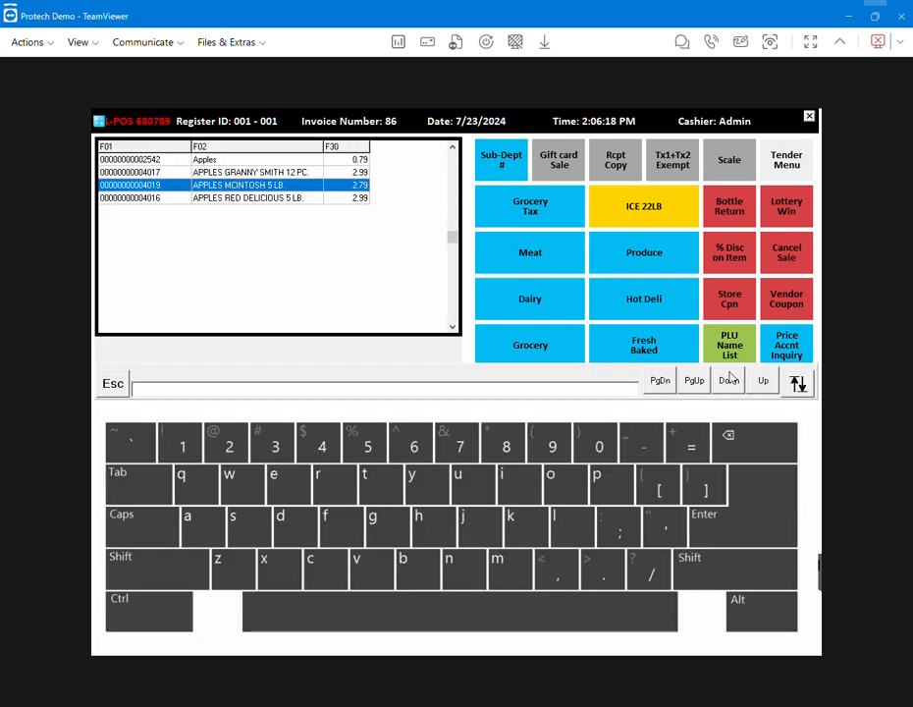
click(160, 392)
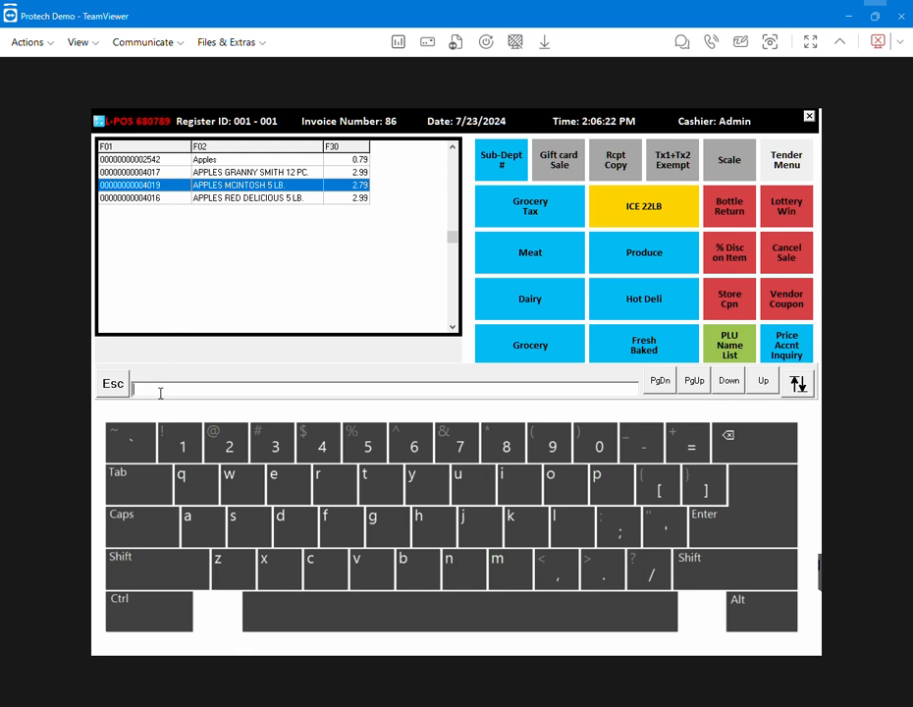
text(TES)
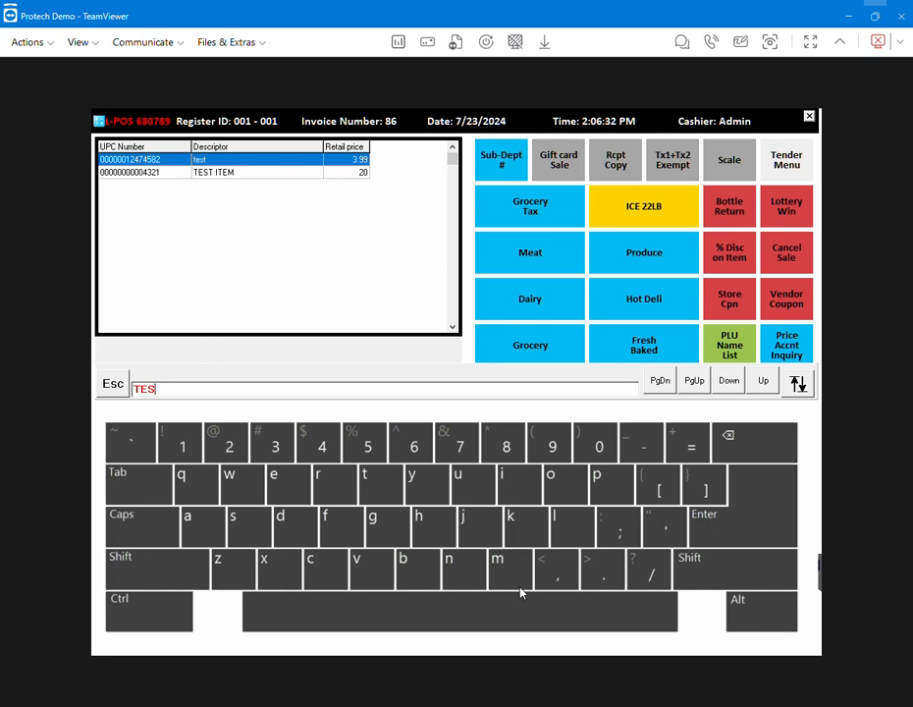
click(759, 517)
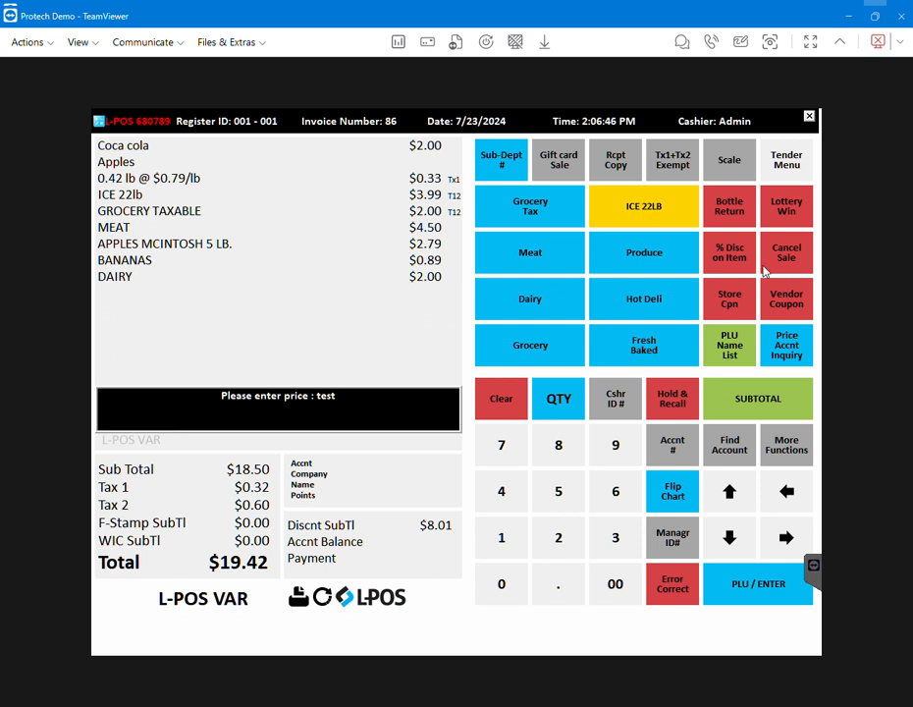
Switch to the tender menu, dismiss the scale message, and pay the sale by credit card
click(796, 161)
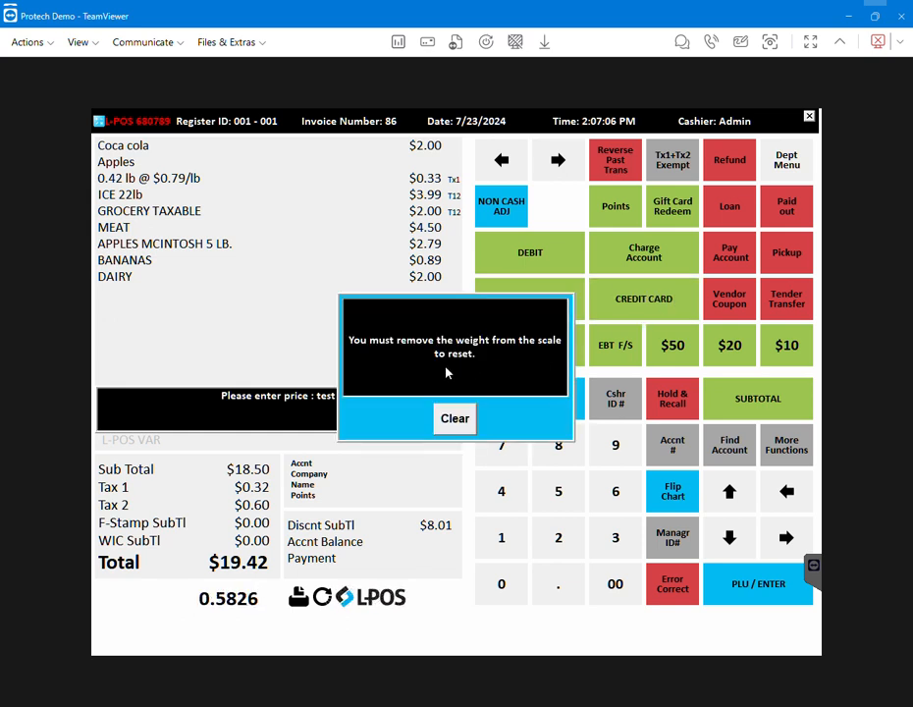
click(448, 435)
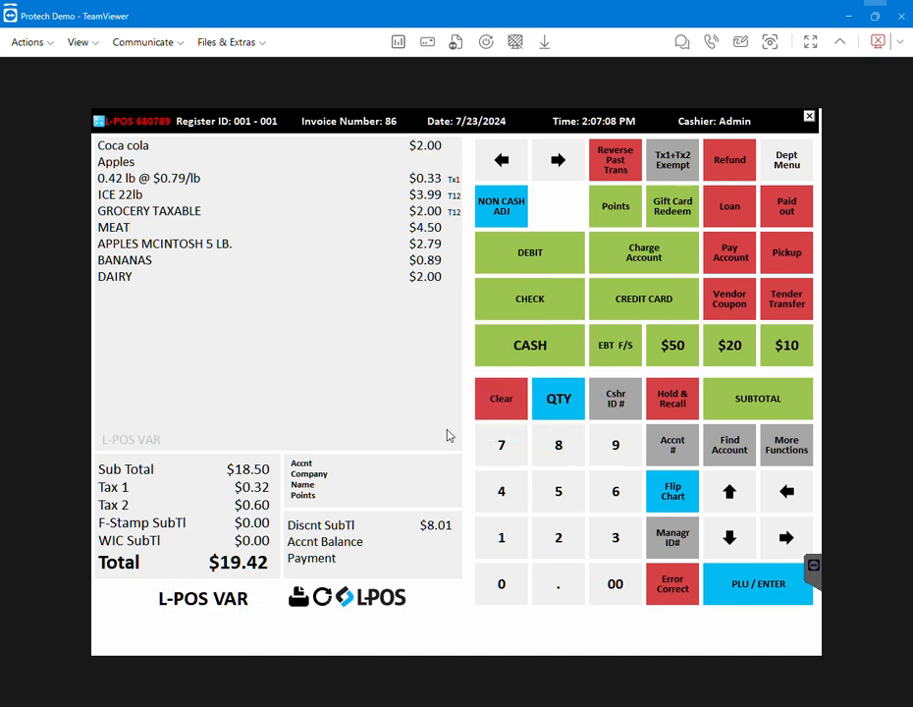
click(639, 308)
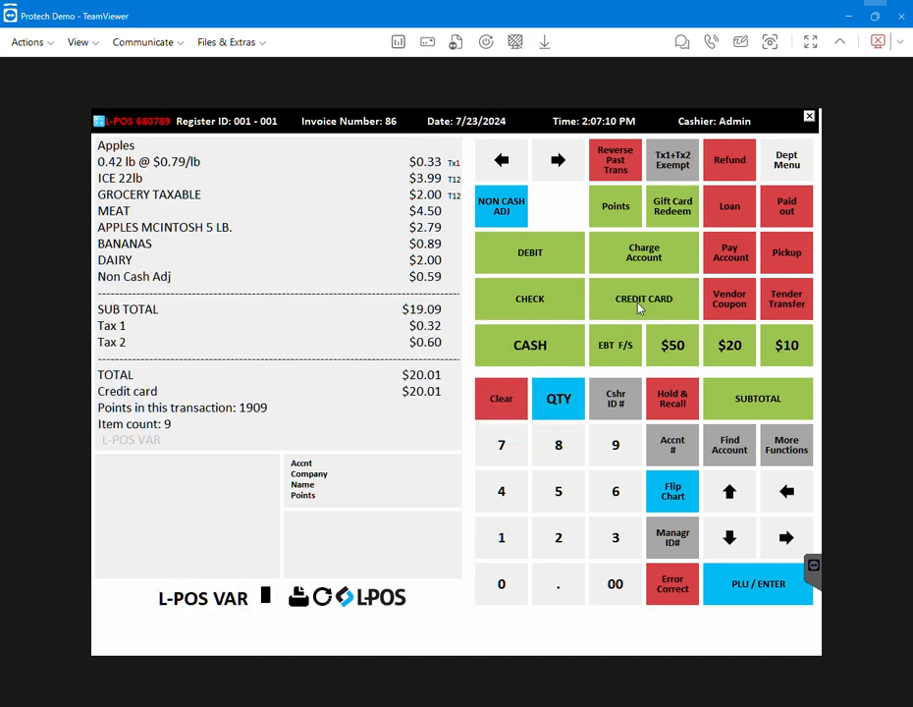